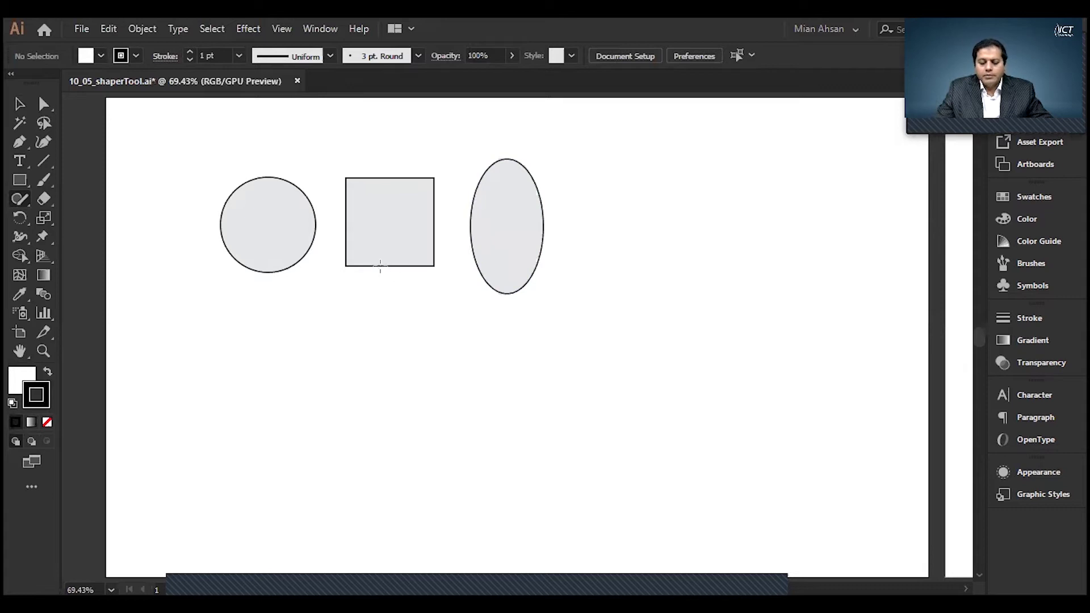
Draw a hexagon, two connecting rectangles and a connecting ellipse along the row with the Shaper tool, and merge all the shapes into one.
mouse_move(619, 173)
mouse_down()
mouse_move(662, 174)
mouse_move(700, 217)
mouse_move(690, 260)
mouse_move(629, 262)
mouse_move(578, 228)
mouse_move(606, 172)
mouse_up()
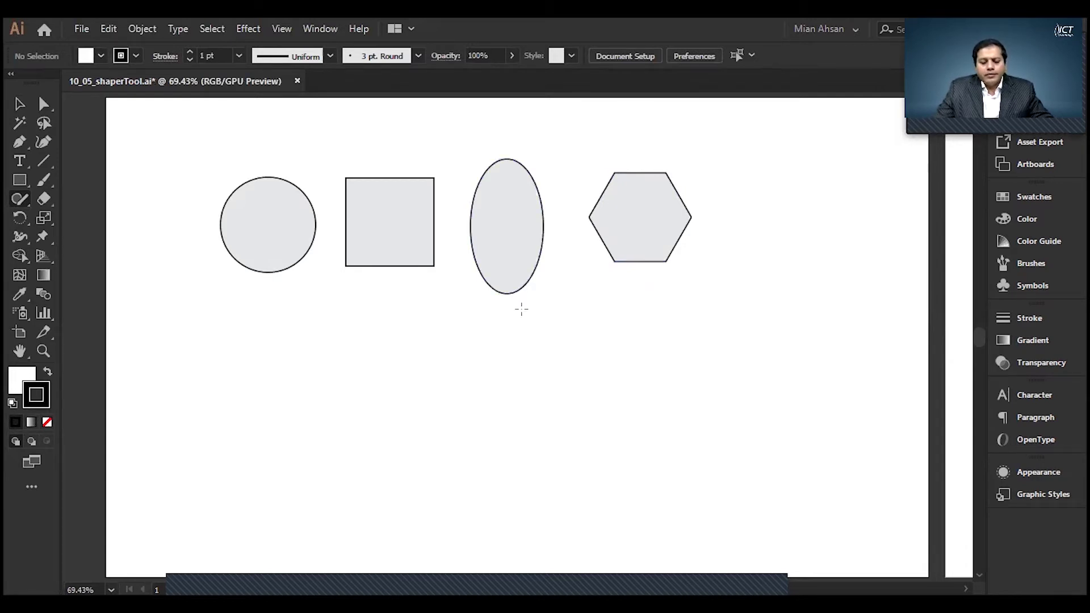
mouse_move(277, 244)
mouse_down()
mouse_move(377, 245)
mouse_move(374, 205)
mouse_move(279, 209)
mouse_up()
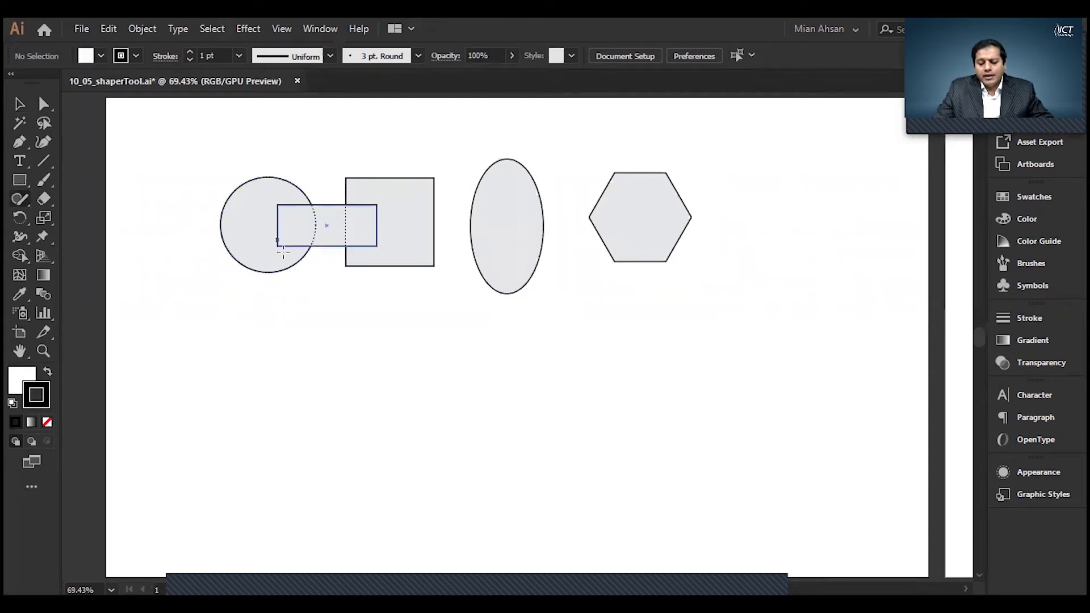
mouse_move(420, 199)
mouse_down()
mouse_move(408, 237)
mouse_move(433, 251)
mouse_move(508, 247)
mouse_move(512, 228)
mouse_move(498, 208)
mouse_move(423, 198)
mouse_up()
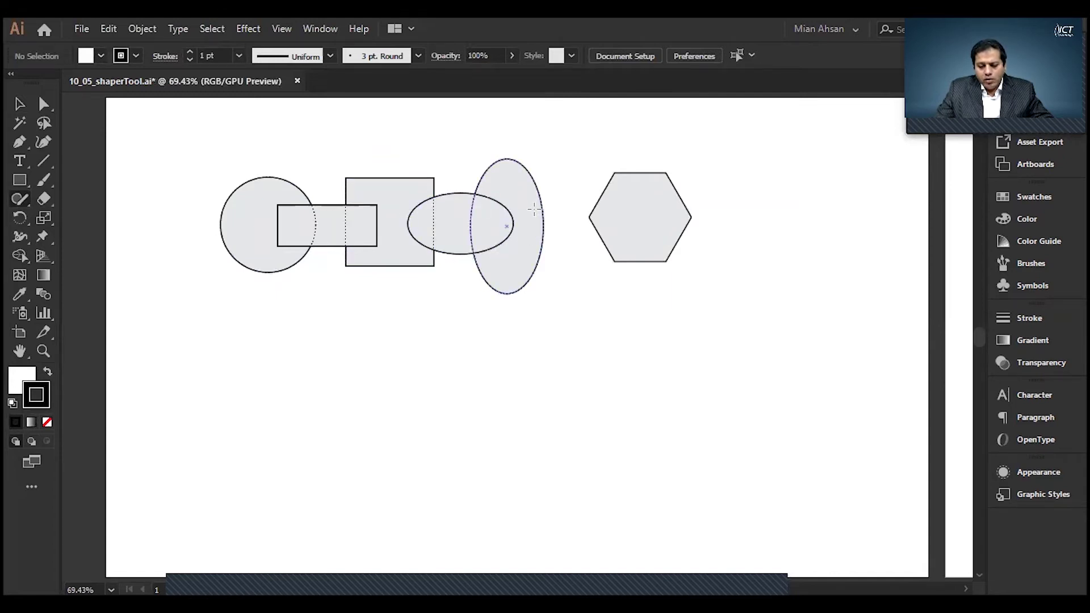
mouse_move(538, 232)
mouse_down()
mouse_move(642, 235)
mouse_move(645, 222)
mouse_move(622, 197)
mouse_move(542, 219)
mouse_up()
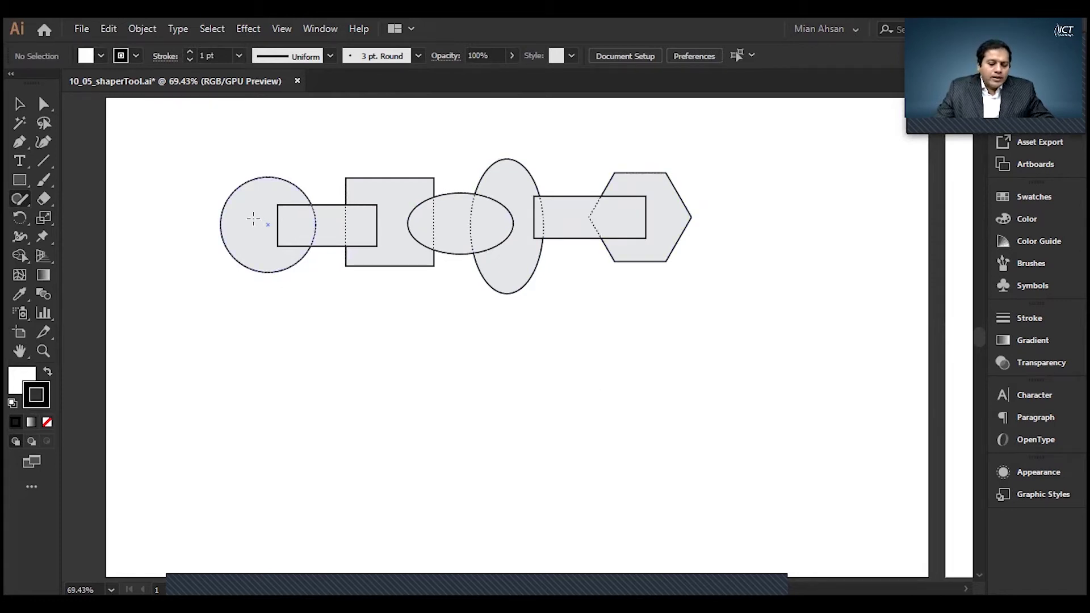
drag(263, 219, 678, 217)
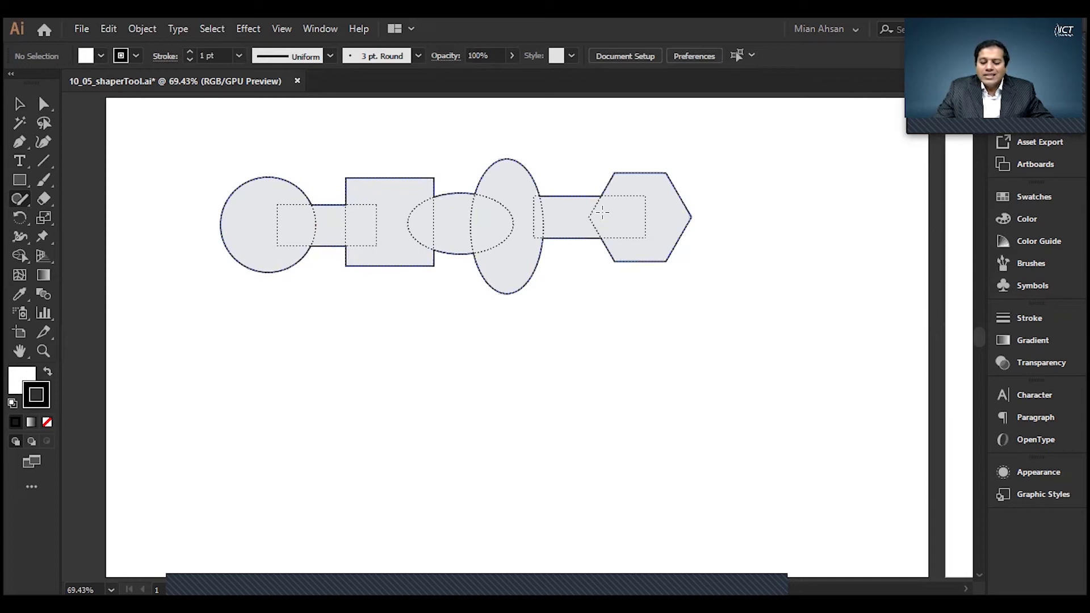
Interlock the left pair of overlapping rings on the second artboard with Shape Builder, merging each ring's segments across one crossing.
click(23, 106)
drag(795, 300, 58, 260)
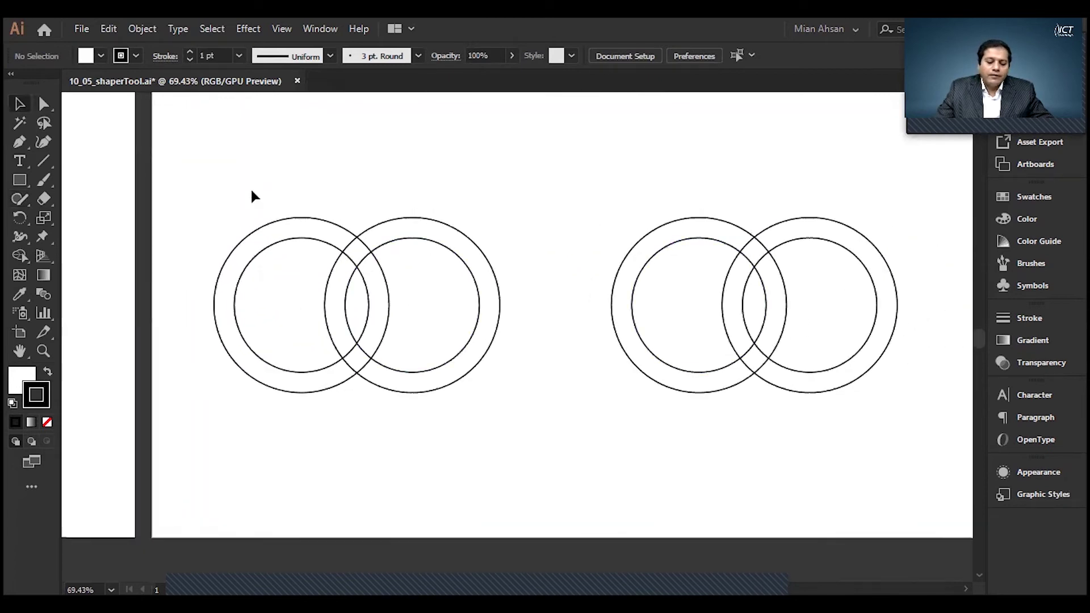
drag(191, 200, 526, 461)
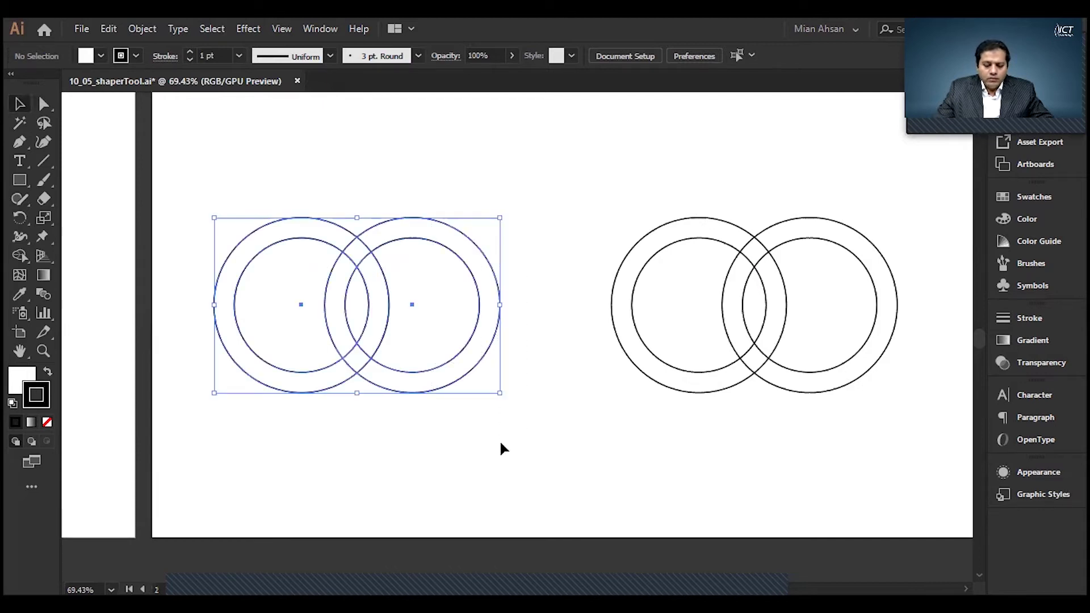
click(13, 257)
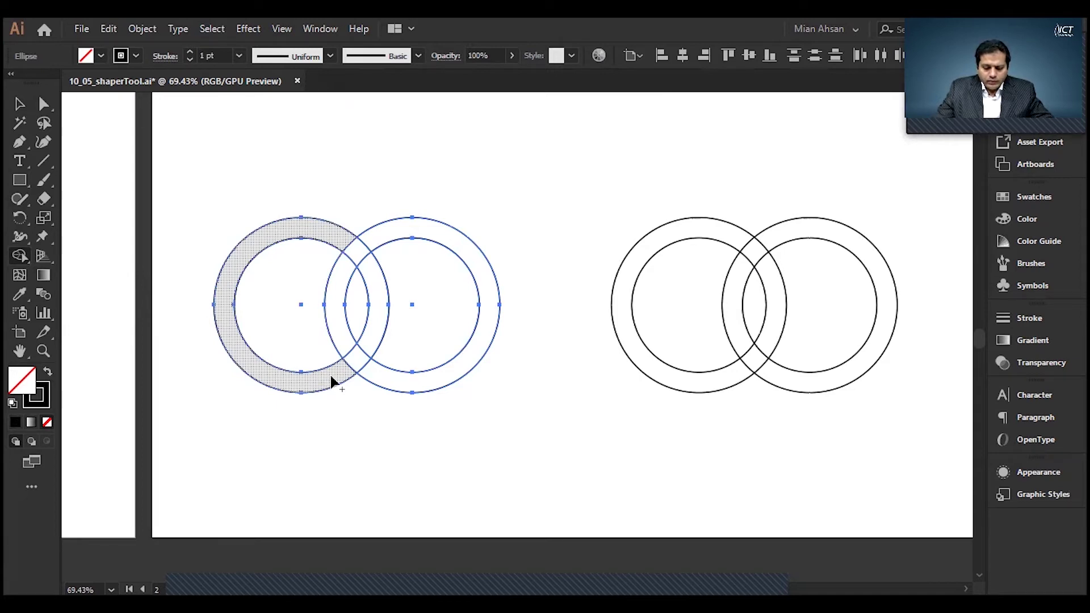
drag(331, 376, 284, 383)
click(376, 321)
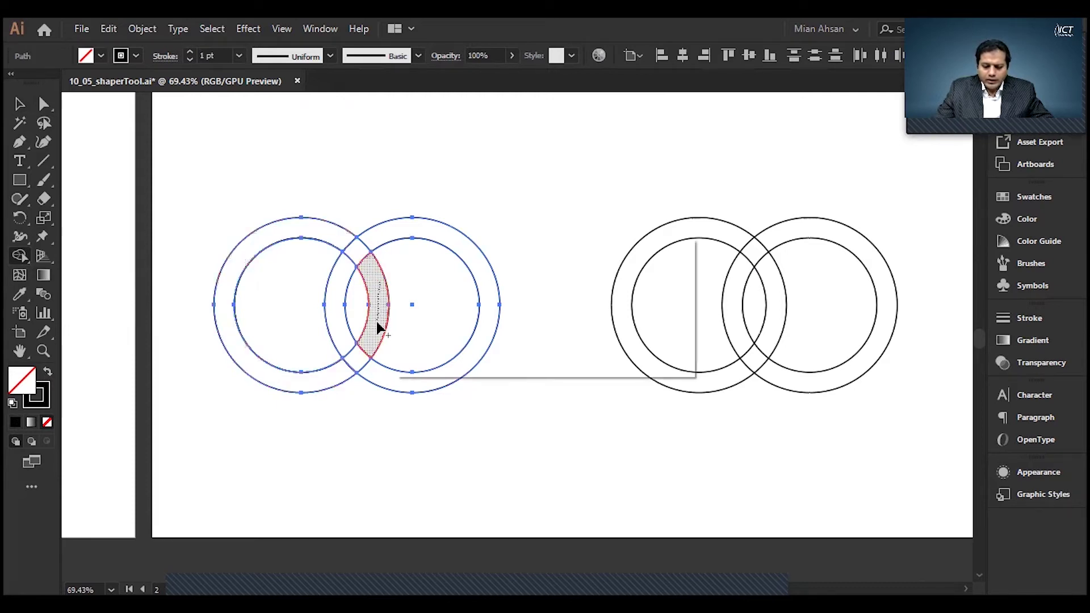
mouse_move(345, 267)
mouse_down()
mouse_move(367, 239)
mouse_move(373, 349)
mouse_move(335, 373)
mouse_move(369, 346)
mouse_up()
Move the two merged rings of the left pair apart to inspect the separate pieces, and undo the moves.
click(19, 105)
click(199, 136)
click(375, 220)
drag(376, 220, 456, 165)
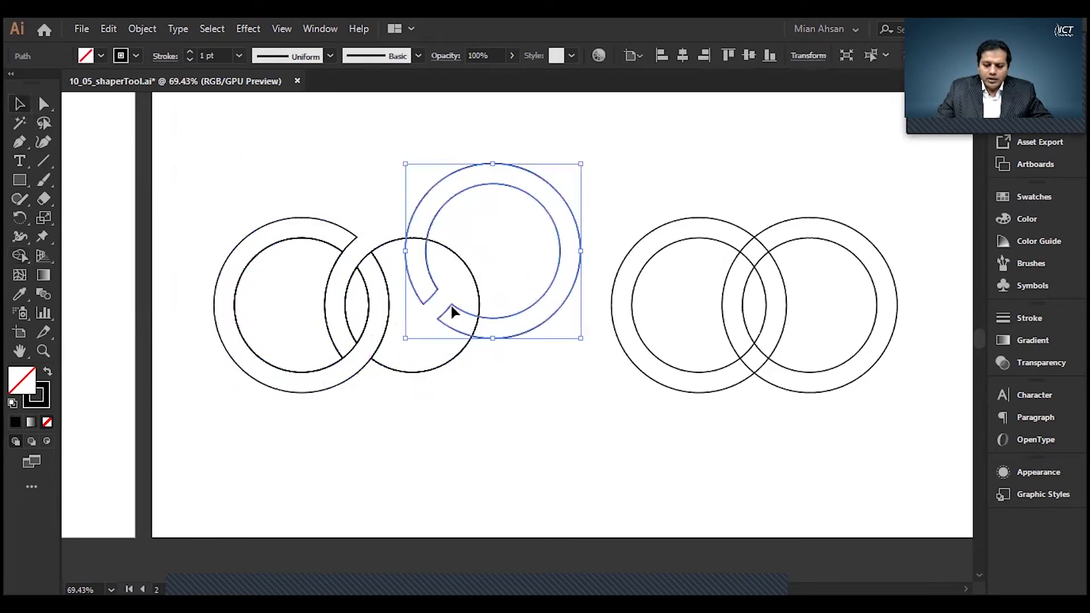
drag(356, 380, 269, 466)
click(377, 463)
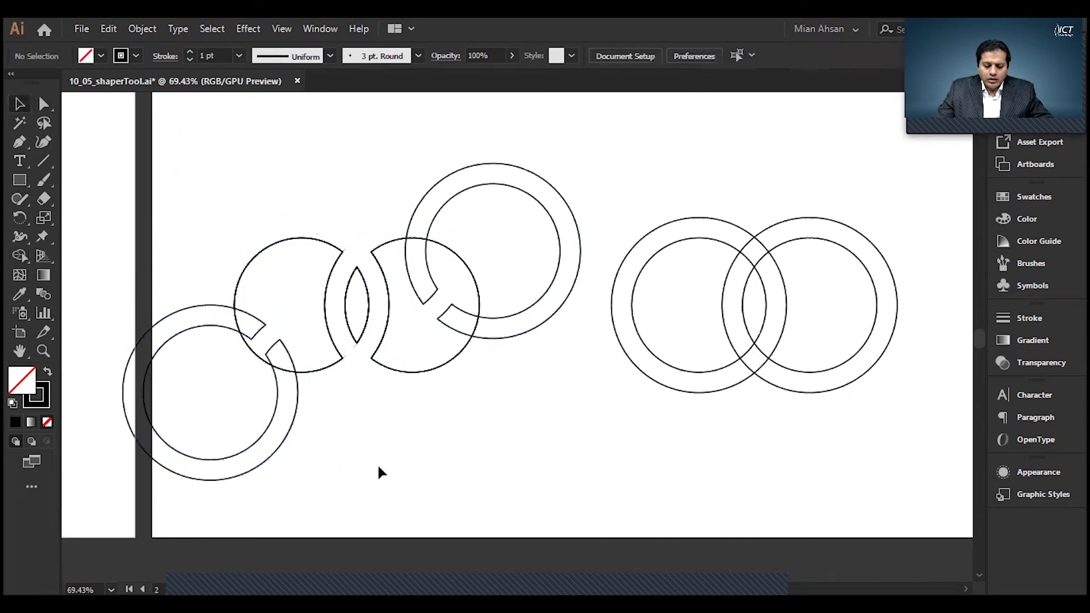
key(ctrl+z)
key(ctrl+z)
key(ctrl+z)
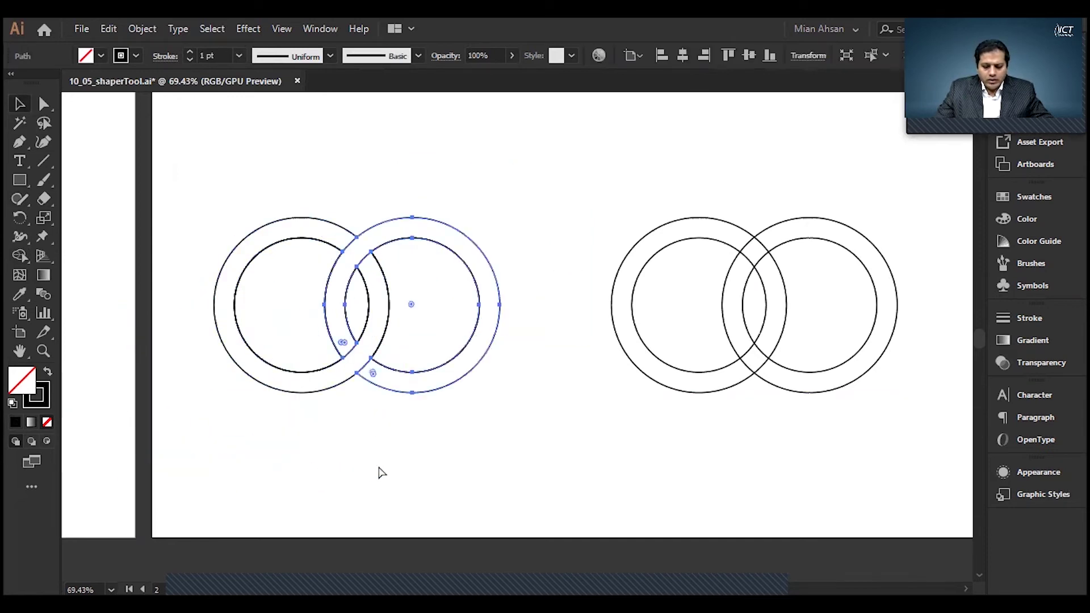
Merge the left ring's segments across both crossings of the right-hand ring pair with the Shaper tool.
click(414, 465)
scroll(448, 444, right, 5)
drag(448, 444, 414, 445)
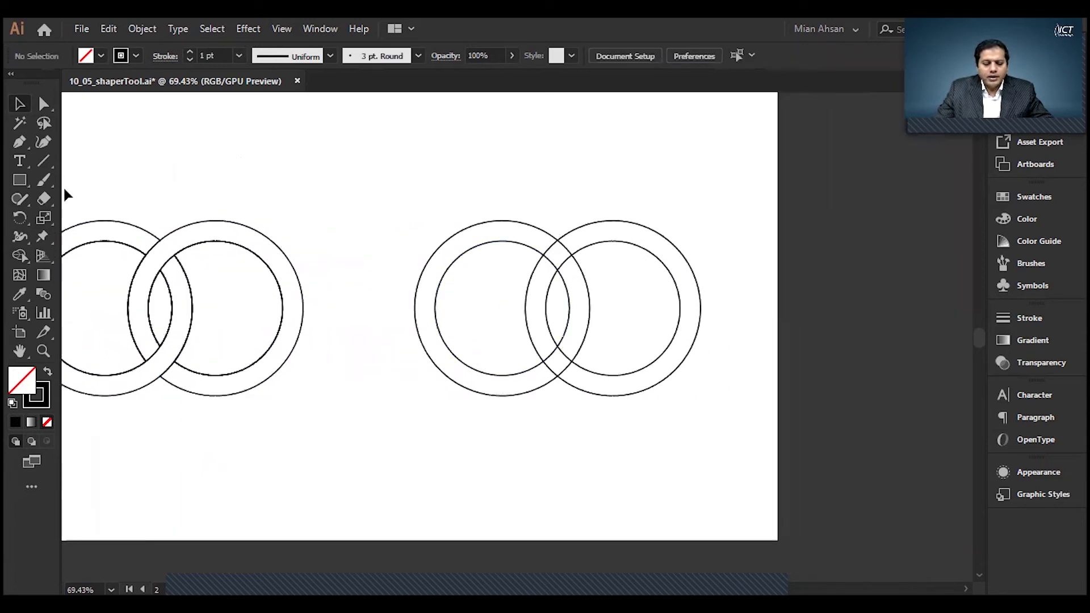
click(19, 202)
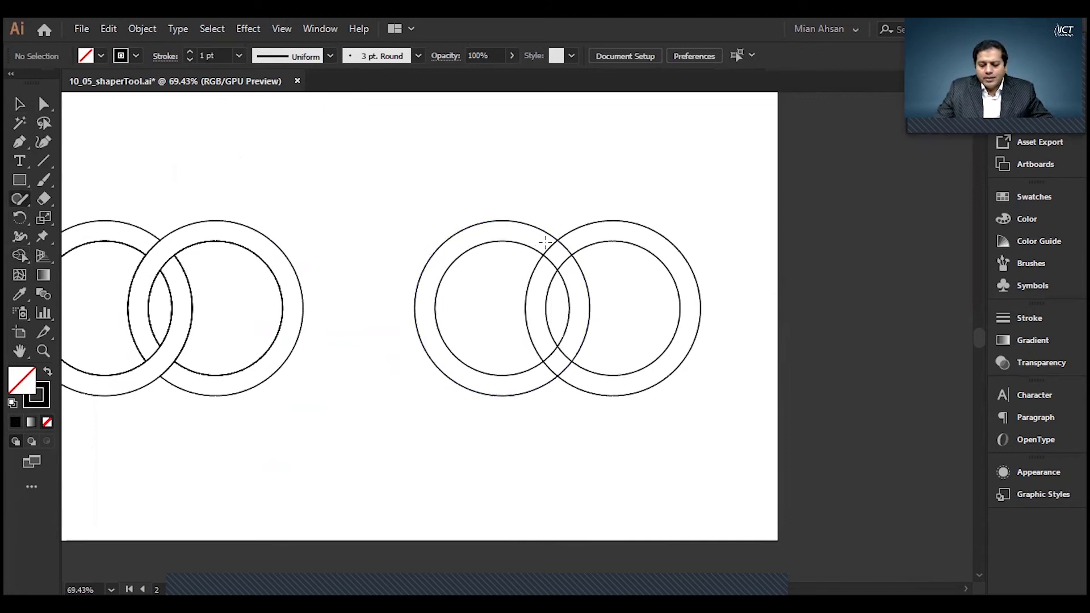
drag(546, 245, 562, 262)
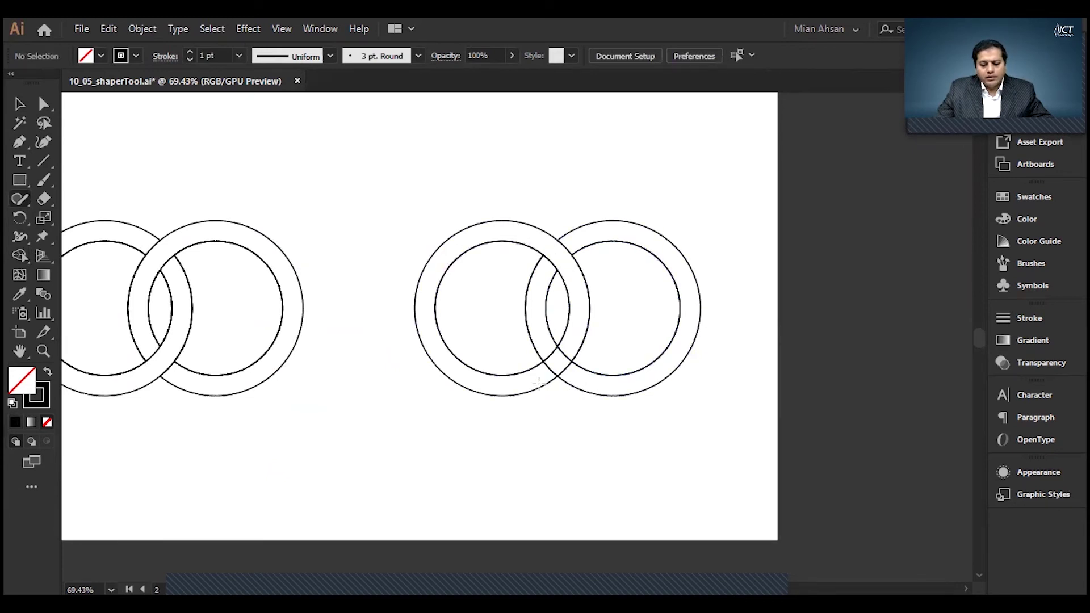
drag(543, 376, 576, 340)
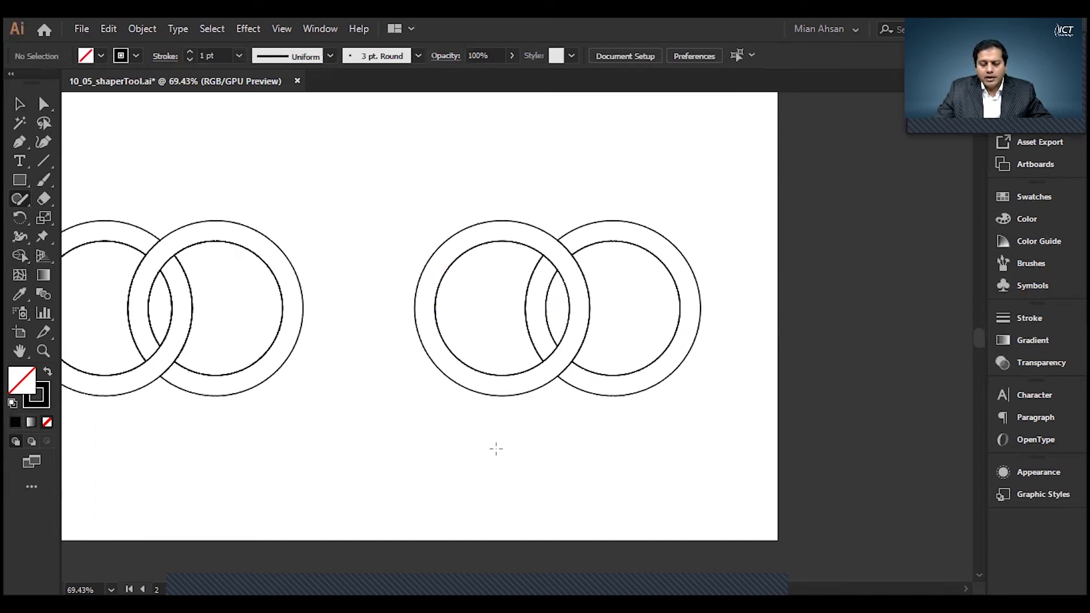
Enlarge the inner circle of the right ring inside the Shaper Group, keeping it centred, and exit the group.
click(20, 104)
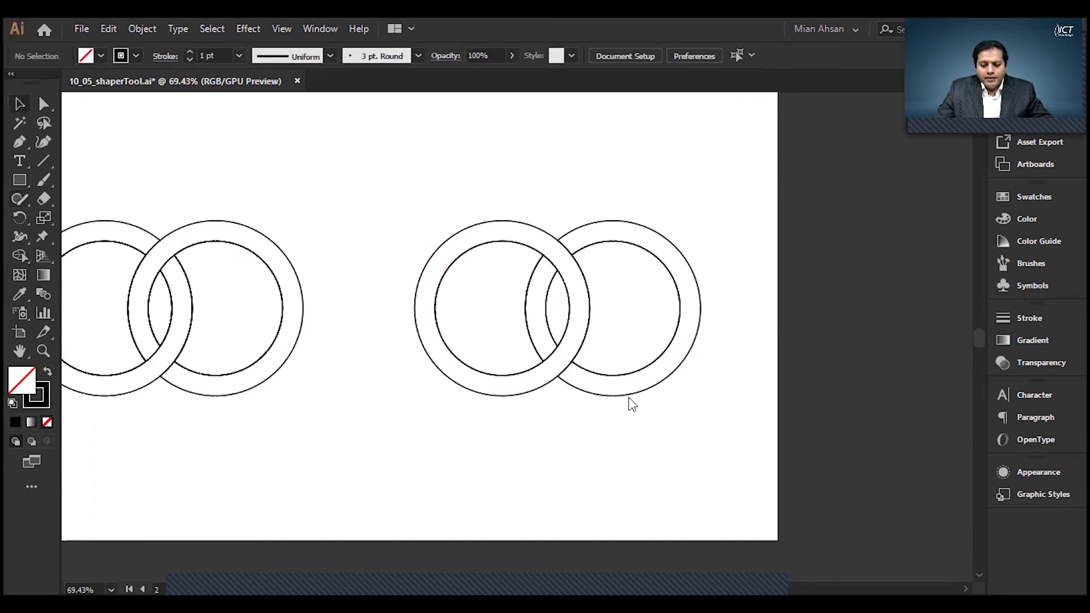
click(639, 369)
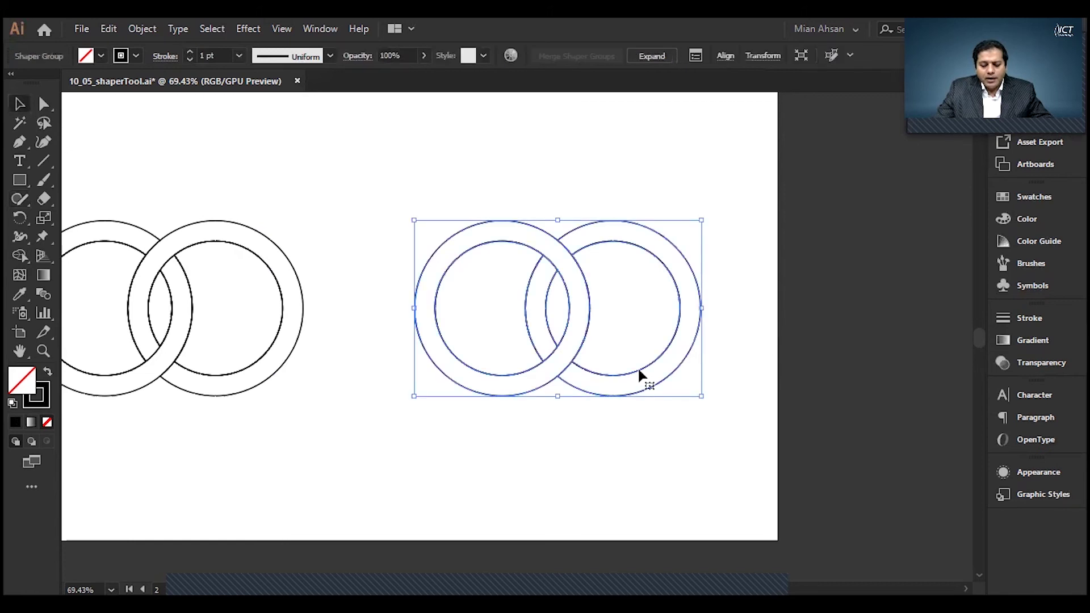
double_click(639, 369)
click(640, 370)
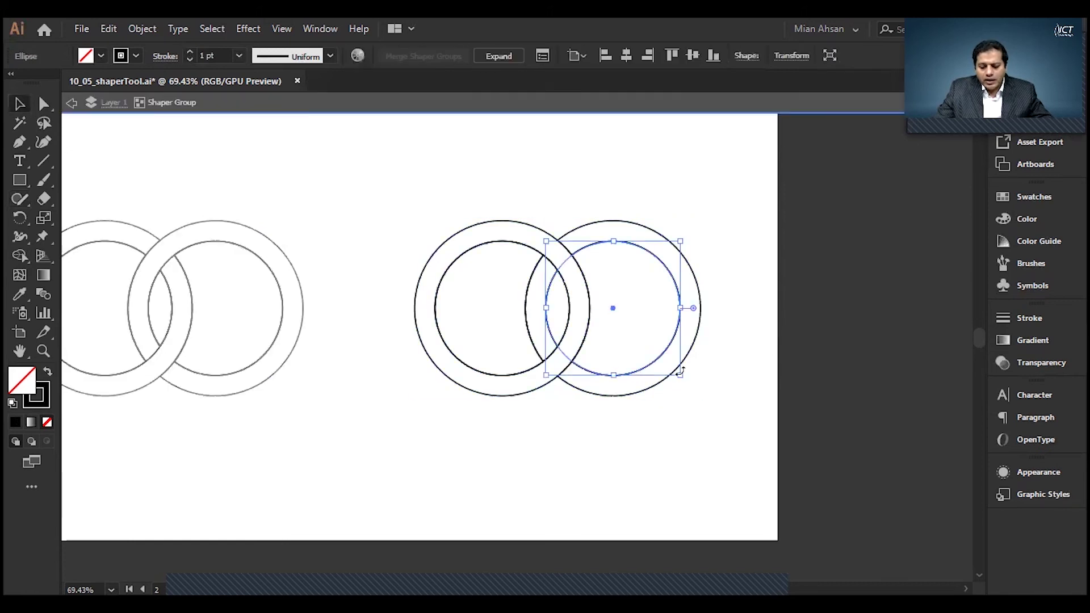
mouse_move(680, 375)
mouse_down()
mouse_move(691, 390)
mouse_move(684, 384)
mouse_up()
click(705, 437)
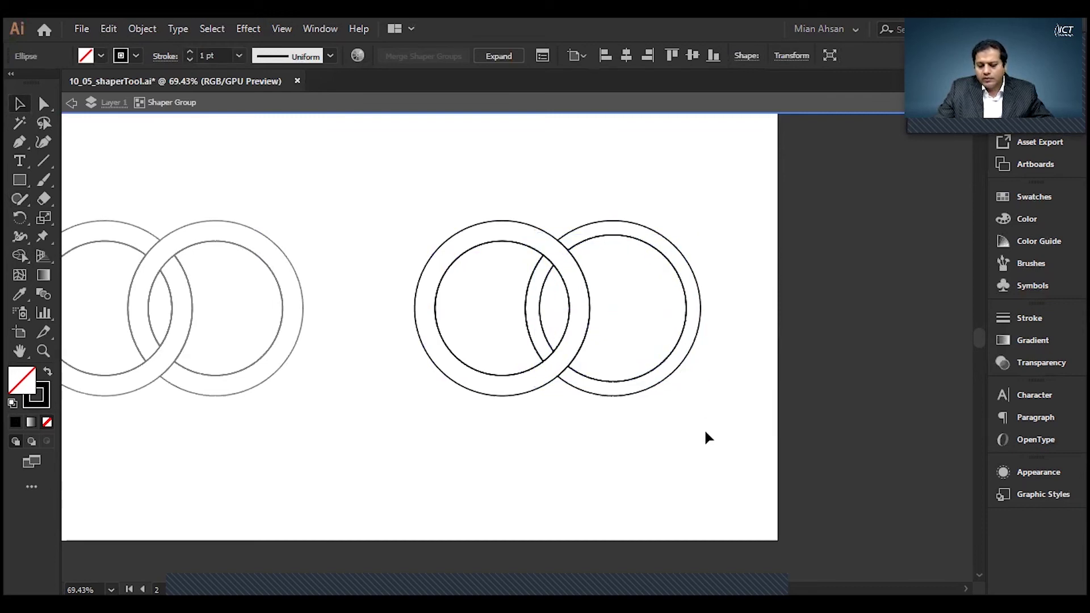
double_click(705, 433)
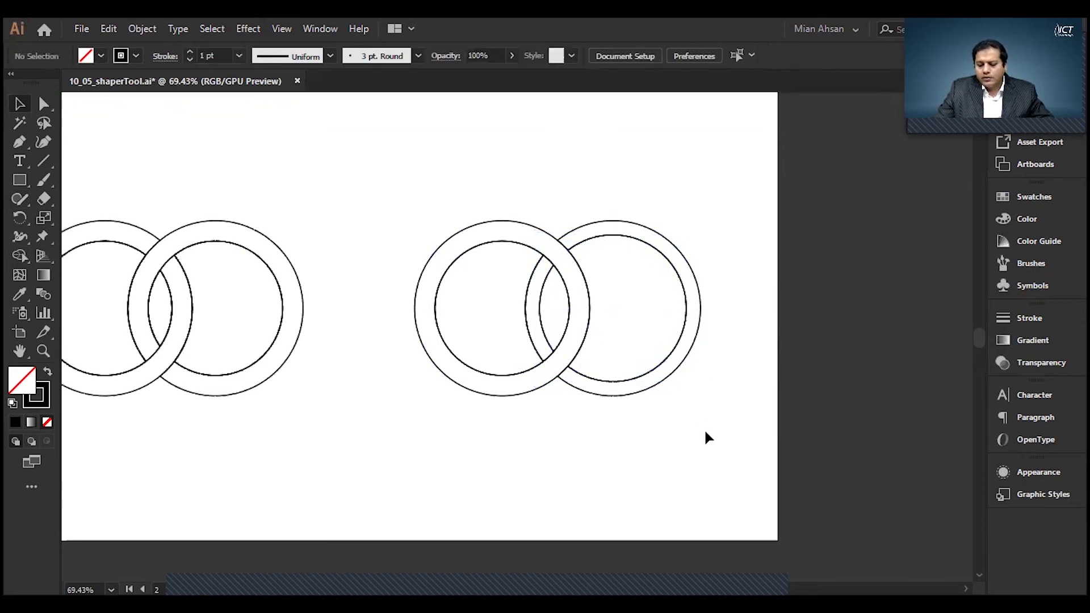
Enlarge the inner circle of the left ring inside the Shaper Group so the ring gets thinner, and exit the group.
double_click(529, 367)
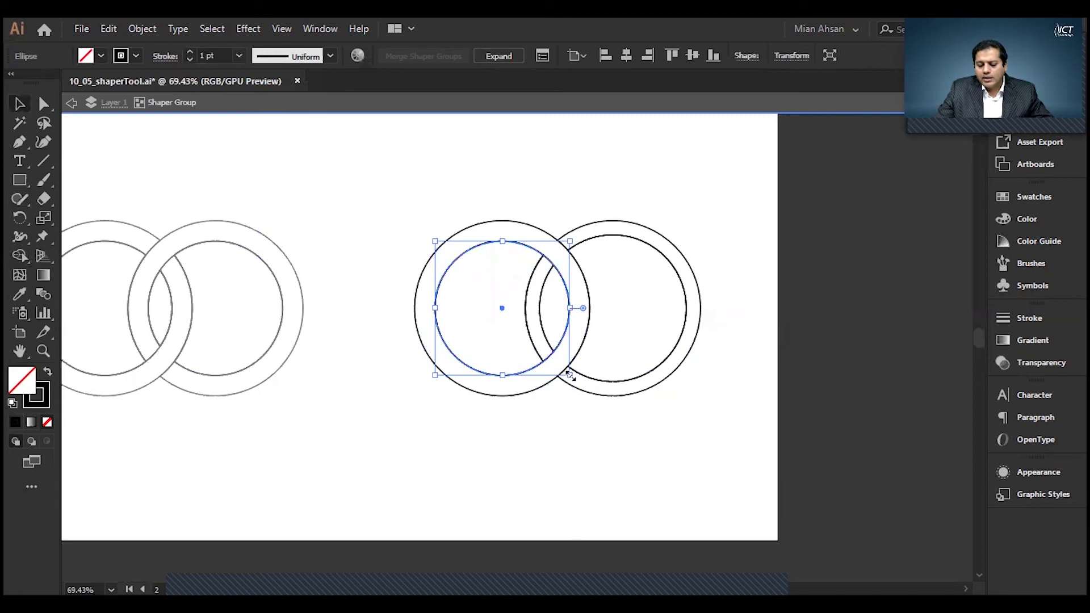
drag(569, 375, 579, 385)
double_click(575, 430)
Try to scale down the inner piece of the right ring in the Shape Builder pair, and undo the change.
click(237, 373)
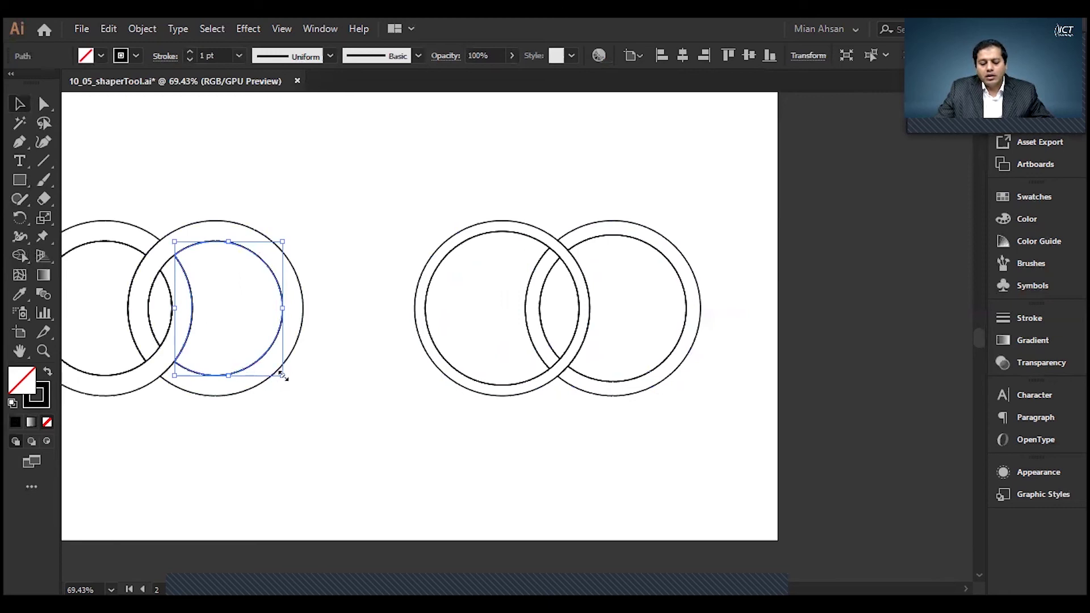
drag(282, 375, 273, 364)
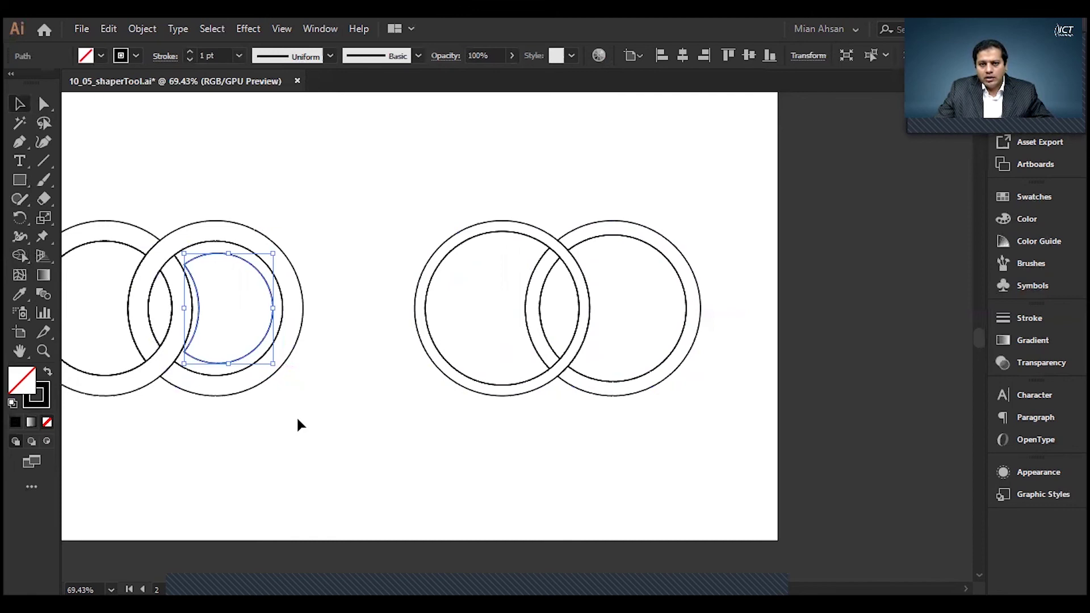
click(296, 420)
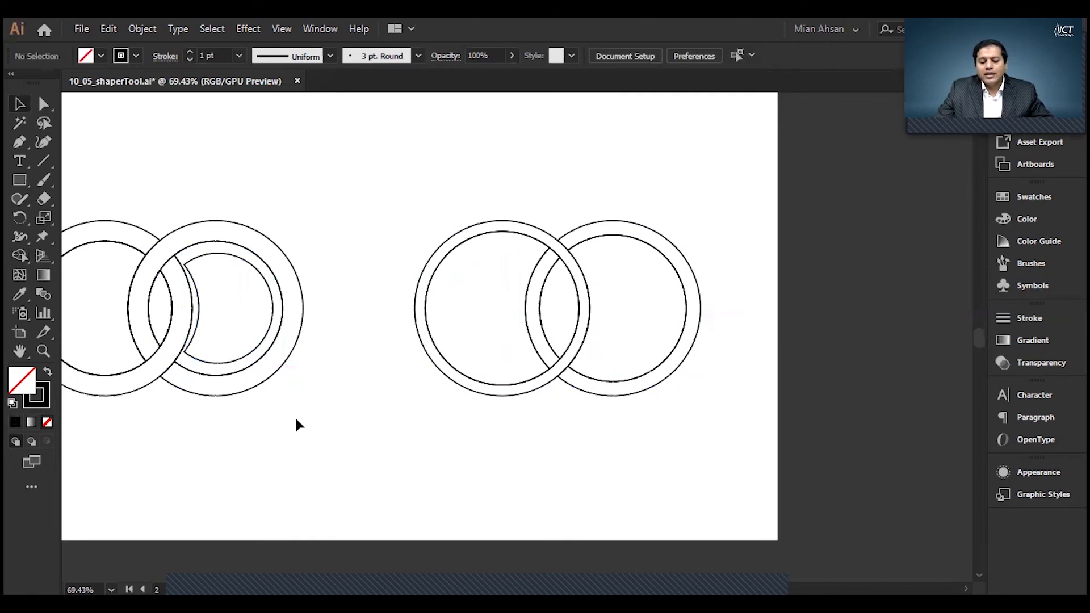
key(ctrl+z)
key(ctrl+z)
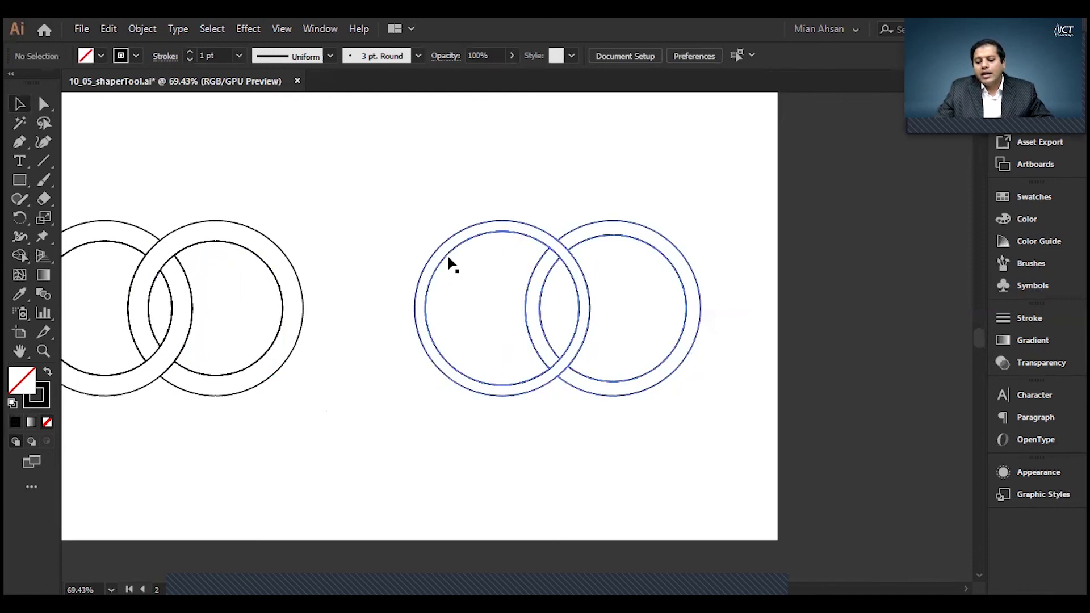
Enlarge the outer circle of the Shaper Group's left ring about its centre to thicken the ring, and exit the group.
click(479, 229)
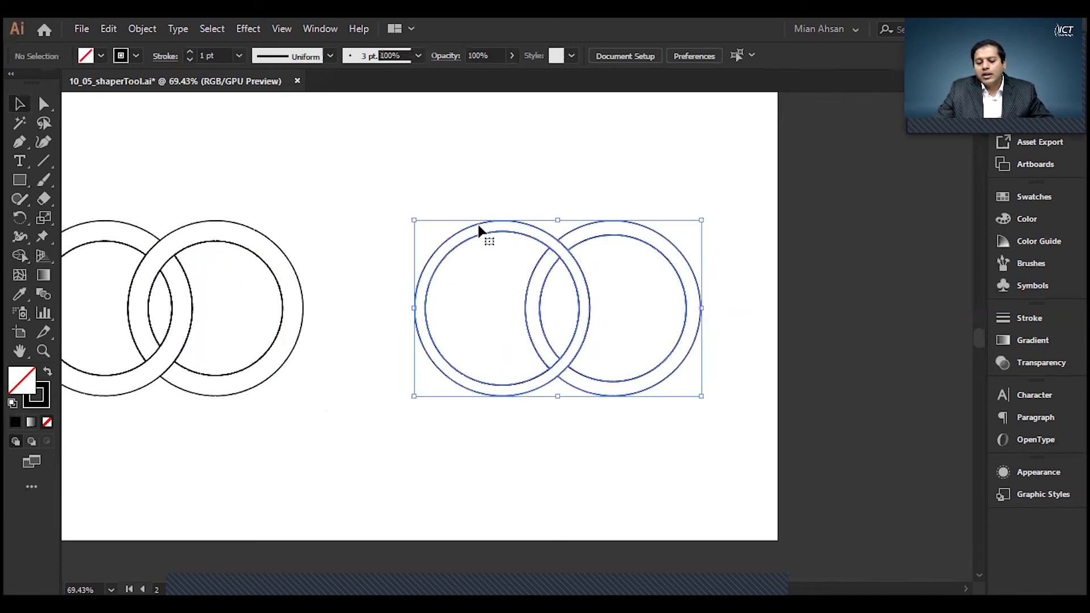
key(ctrl+shift+a)
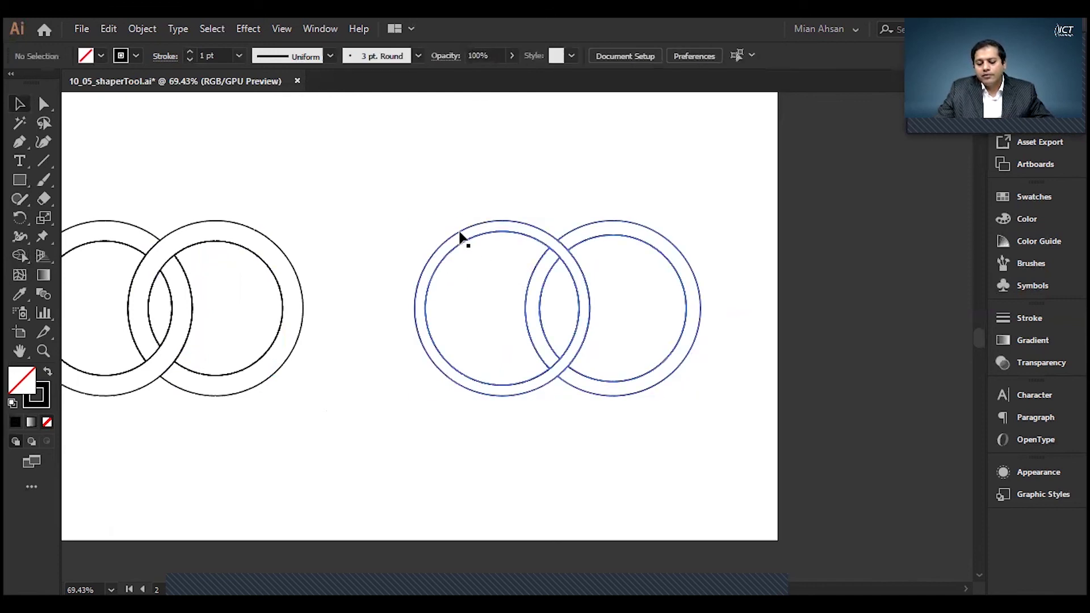
click(454, 229)
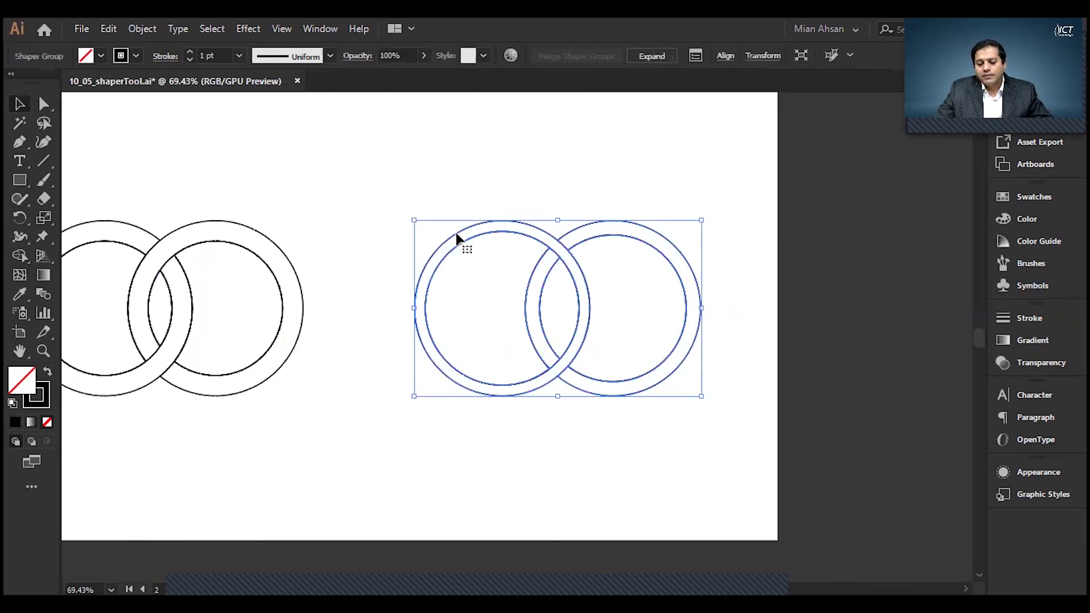
double_click(456, 233)
drag(591, 396, 606, 412)
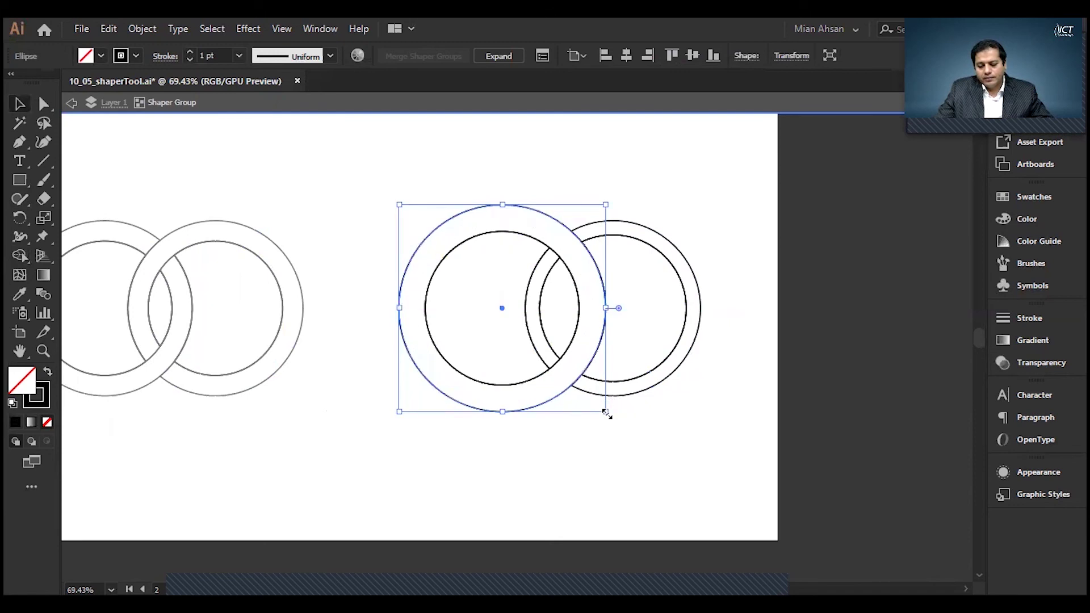
double_click(620, 456)
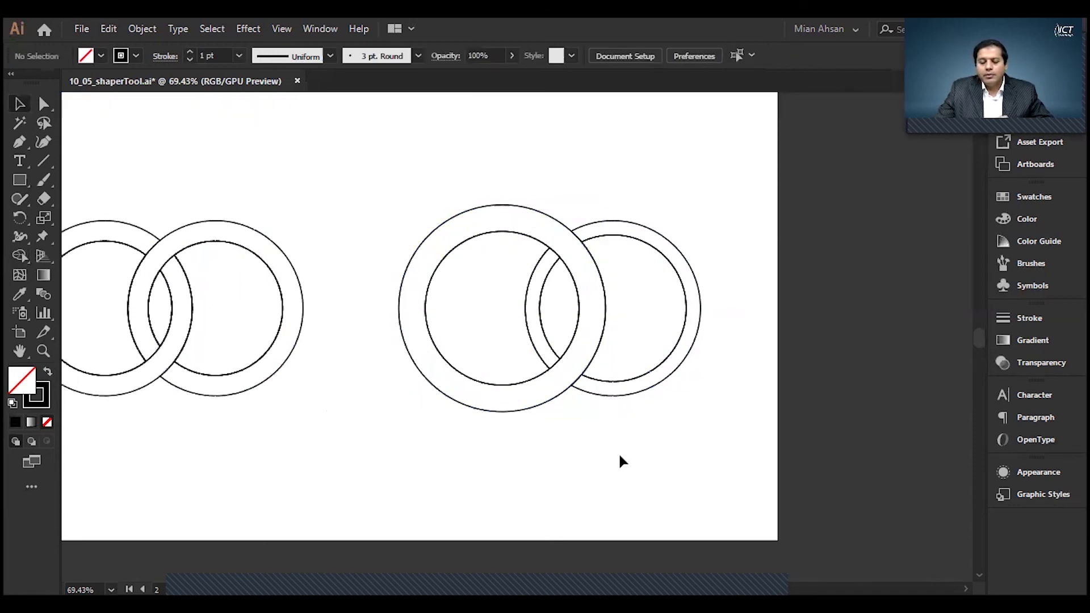